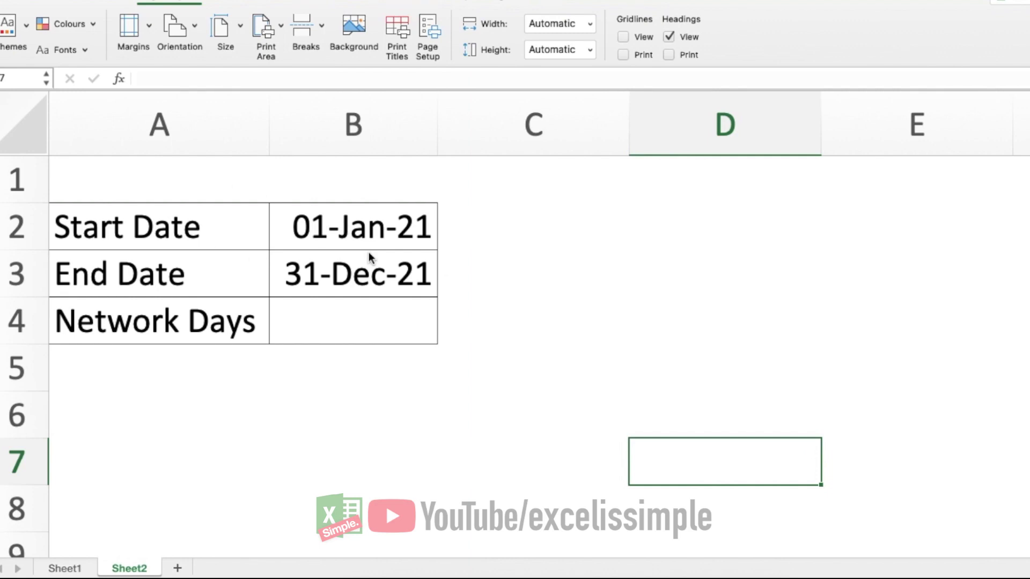
# - In C3, subtract the start date from the end date as a quick day count
pyautogui.click(342, 365)
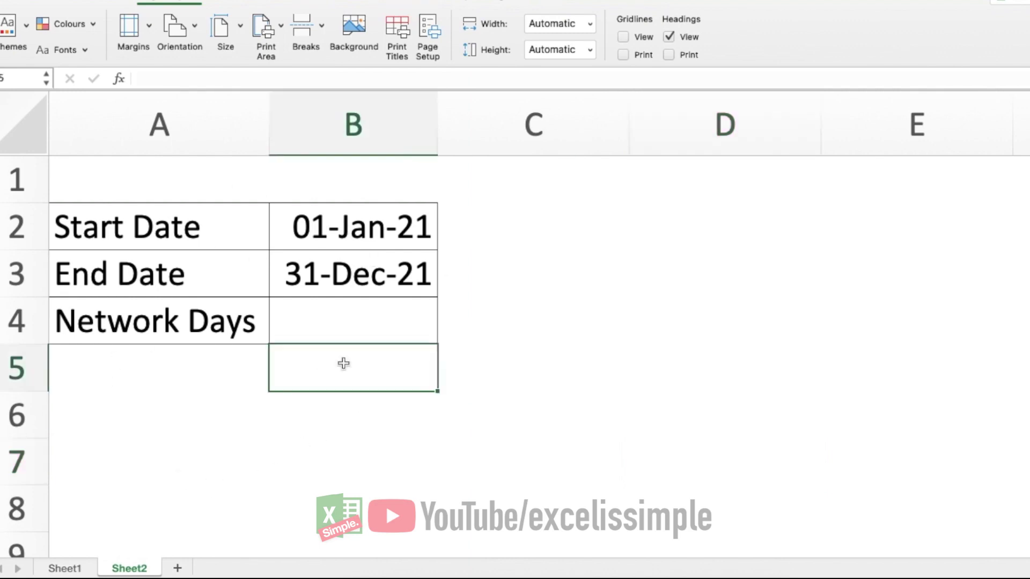
pyautogui.click(507, 286)
pyautogui.write('=')
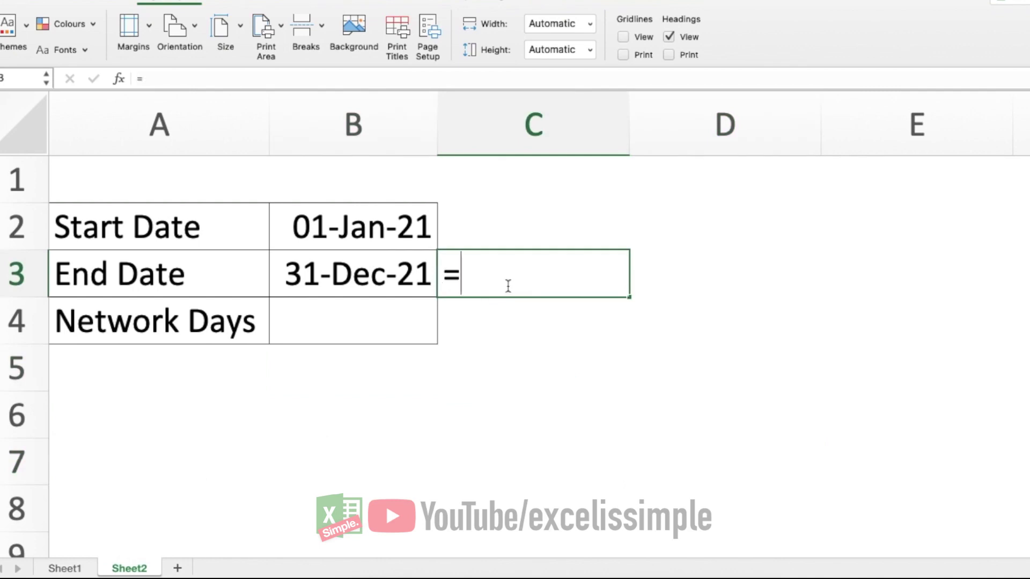
pyautogui.press('Left')
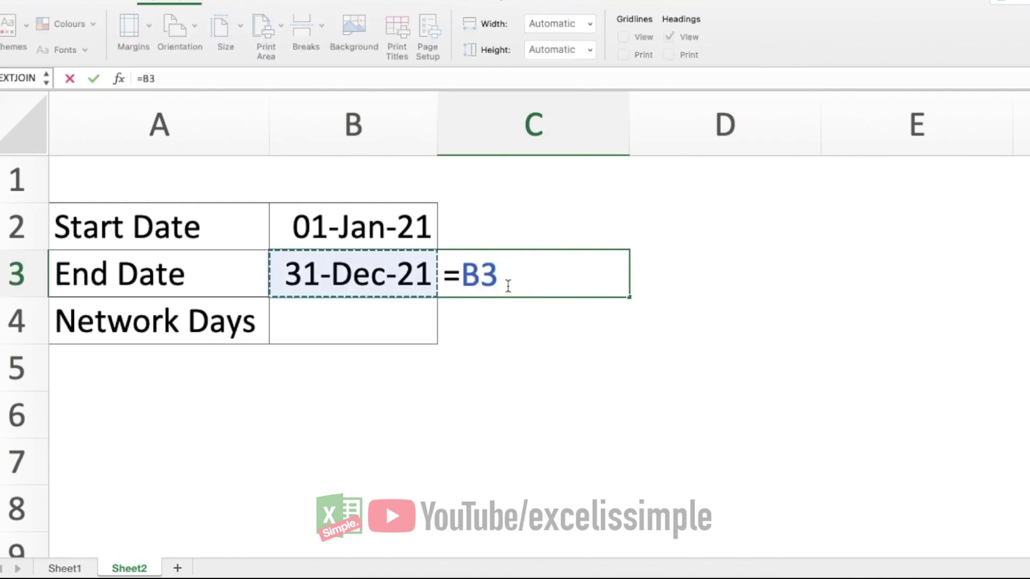
pyautogui.write('-')
pyautogui.press('Up')
pyautogui.press('Return')
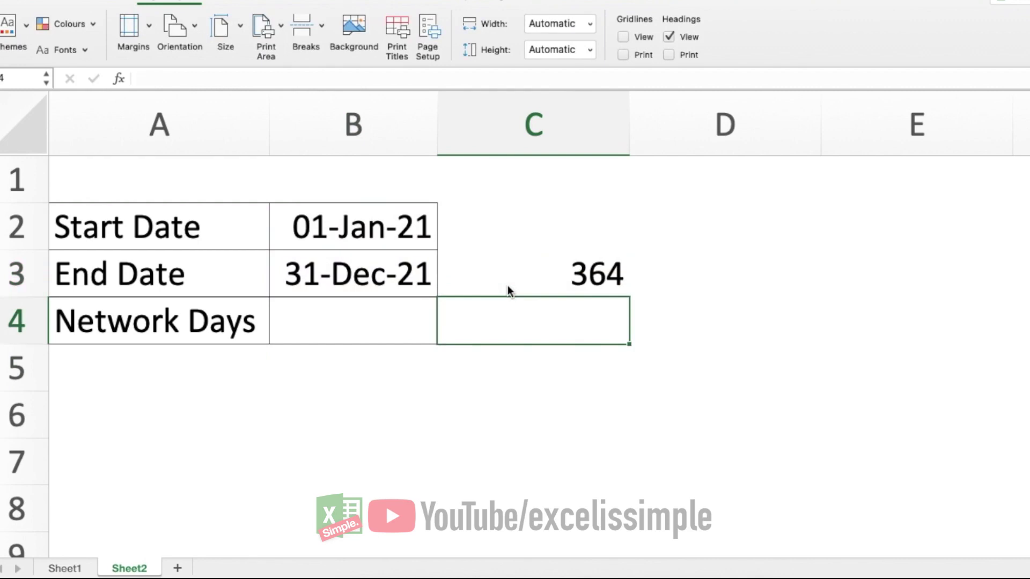
# - Add 1 to the C3 difference to get 365 days, then clear the scratch cell
pyautogui.click(508, 286)
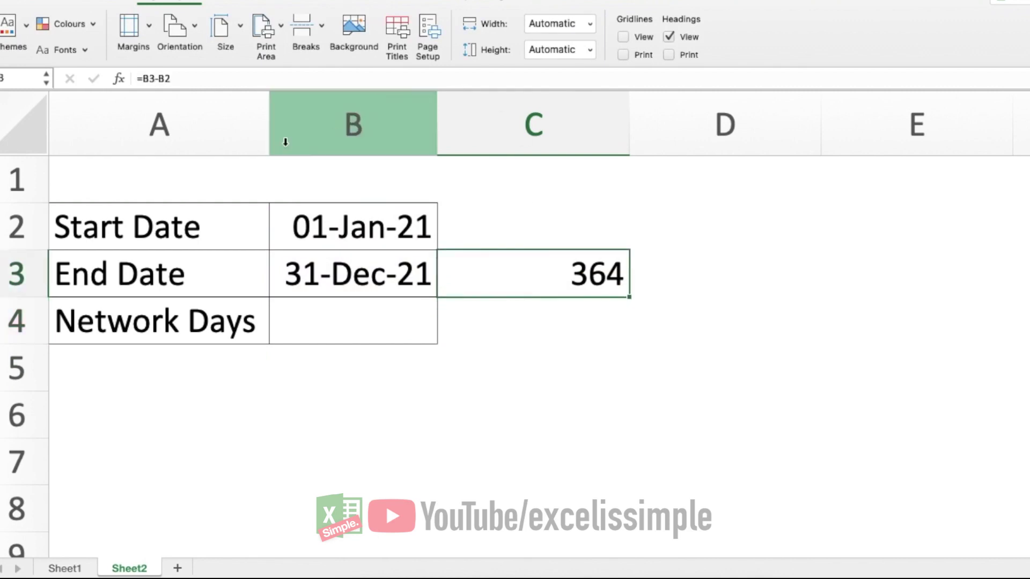
pyautogui.click(296, 75)
pyautogui.write('+1')
pyautogui.press('Return')
pyautogui.press('Up')
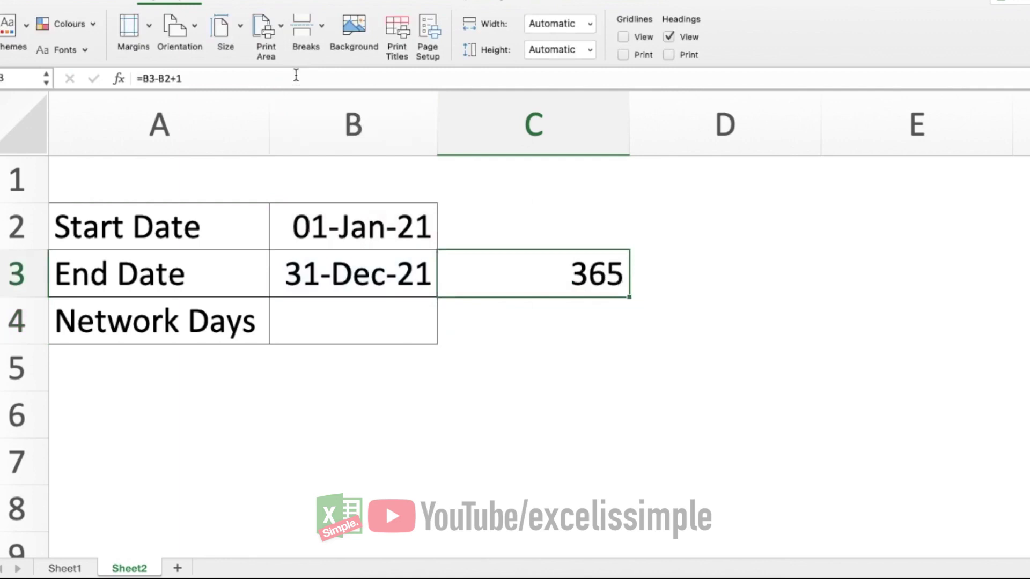
pyautogui.press('Delete')
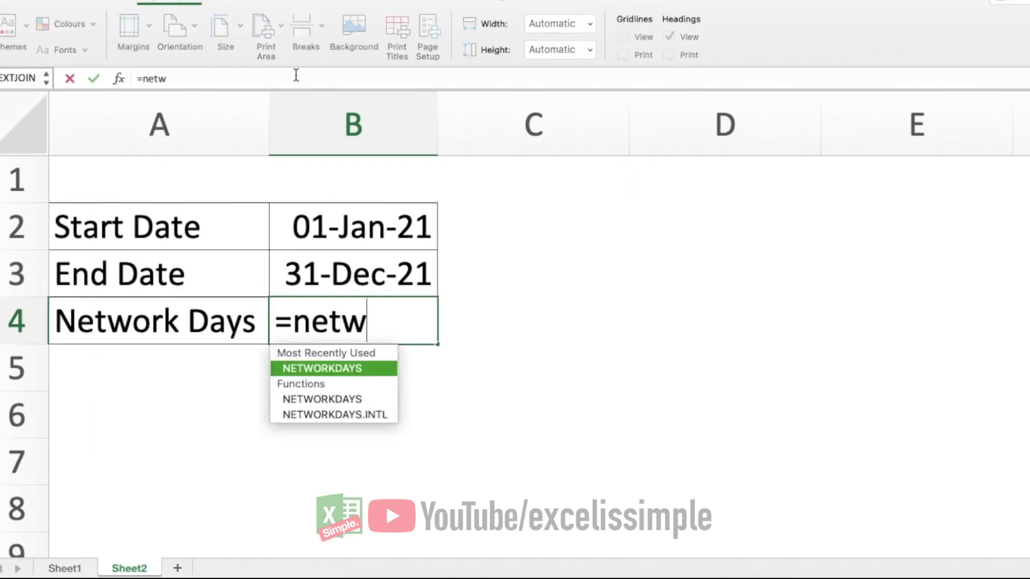
# - Enter =NETWORKDAYS(B2,B3) in B4, returning 261 working days
pyautogui.write('ys(')
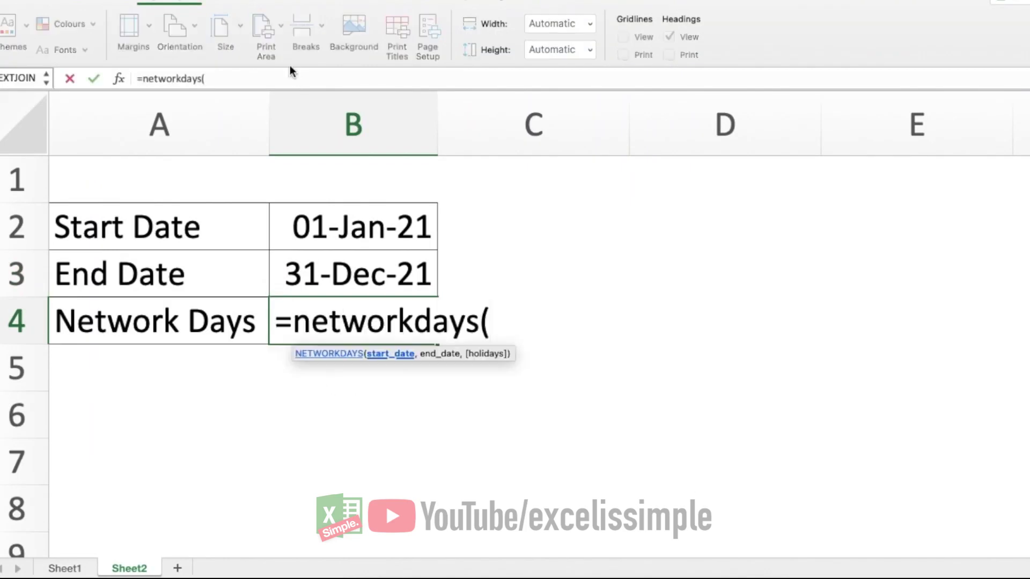
pyautogui.click(349, 231)
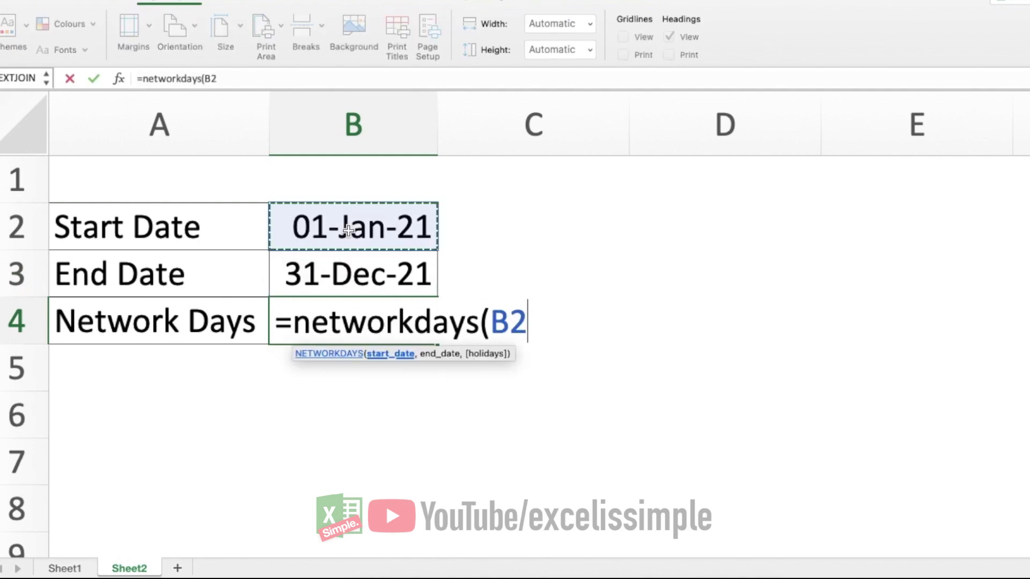
pyautogui.write(',')
pyautogui.click(236, 266)
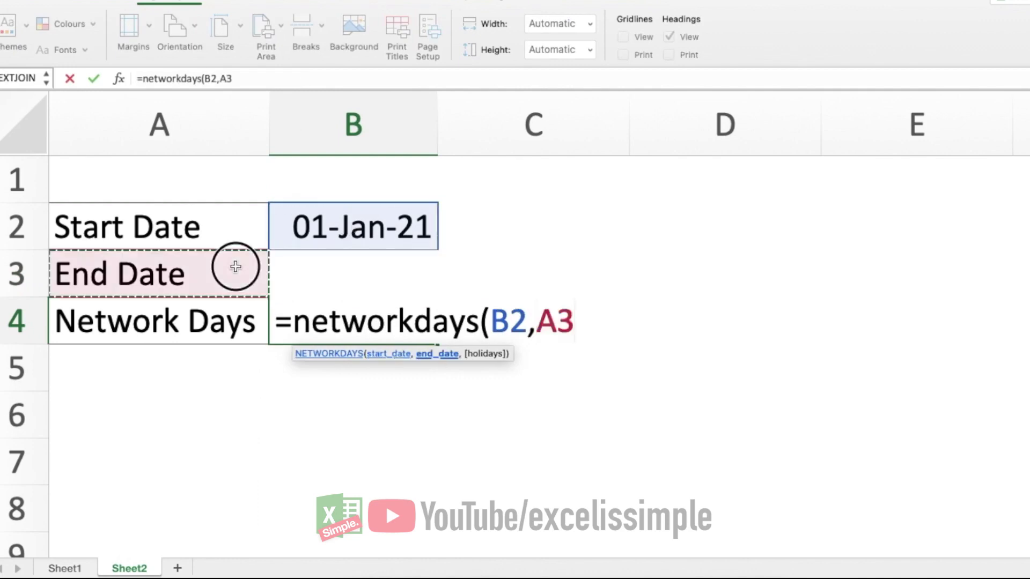
pyautogui.press('Right')
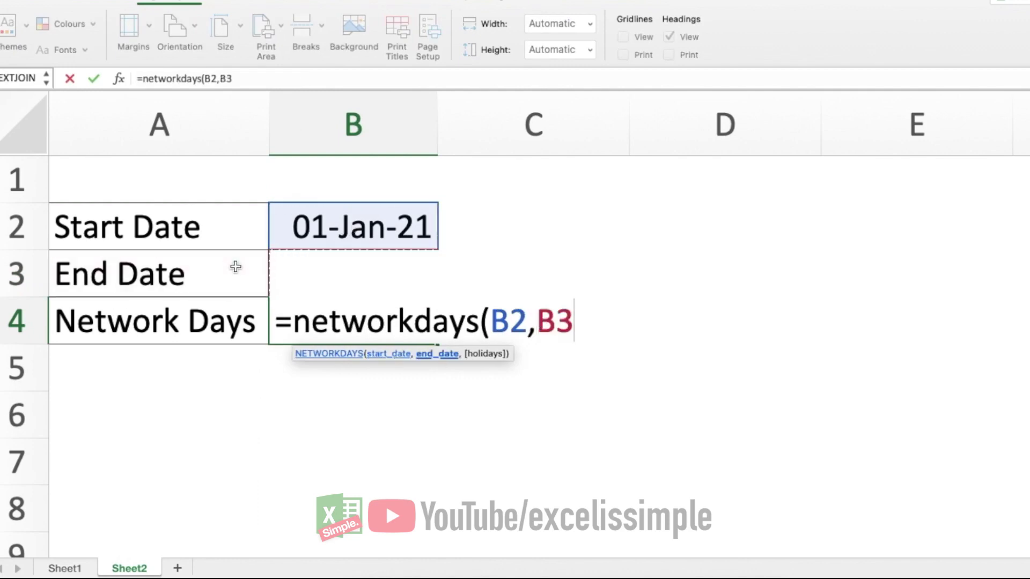
pyautogui.press('Return')
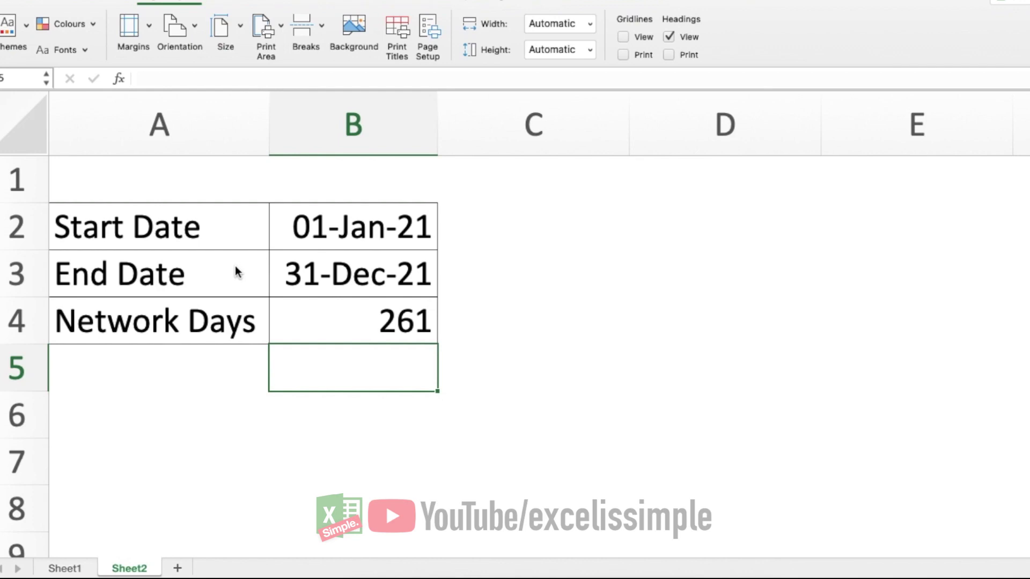
pyautogui.press('Up')
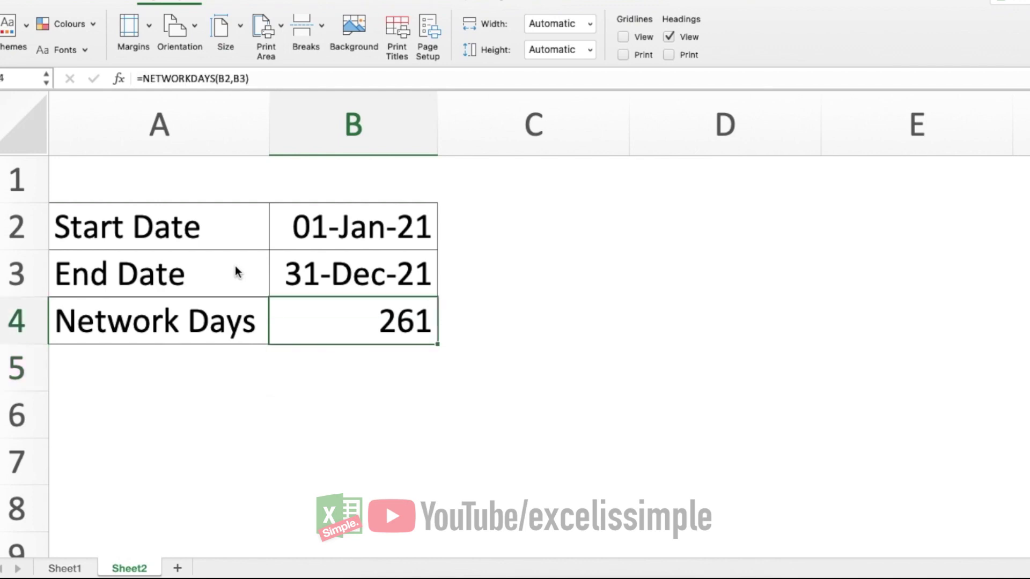
# - On Sheet1, select the 2021 holiday dates in C4:C16 to name them Holidays
pyautogui.click(66, 569)
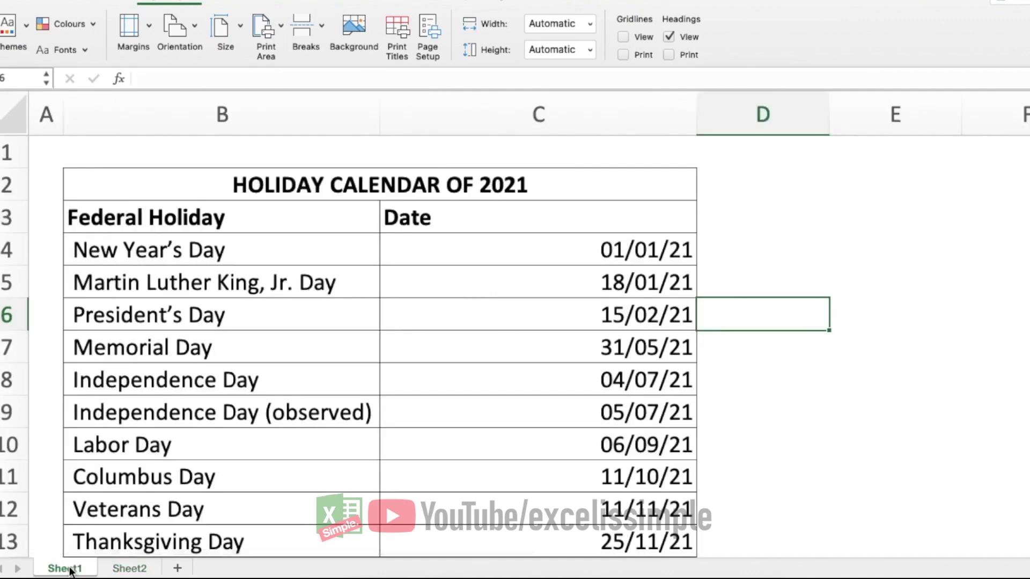
pyautogui.scroll(-6, 376, 321)
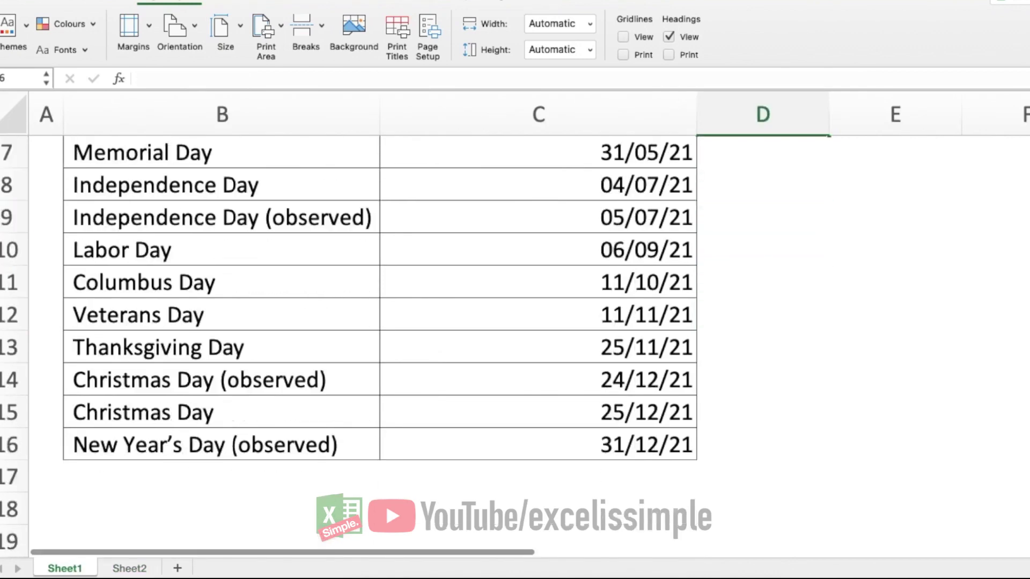
pyautogui.scroll(5, 376, 321)
pyautogui.scroll(-4, 375, 322)
pyautogui.scroll(5, 375, 322)
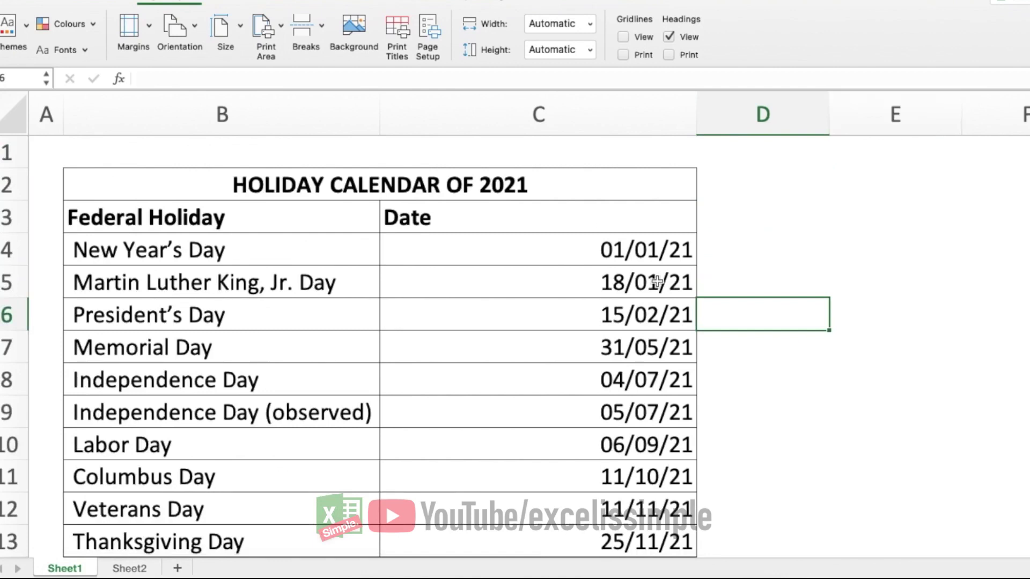
pyautogui.moveTo(611, 249); pyautogui.dragTo(584, 464)
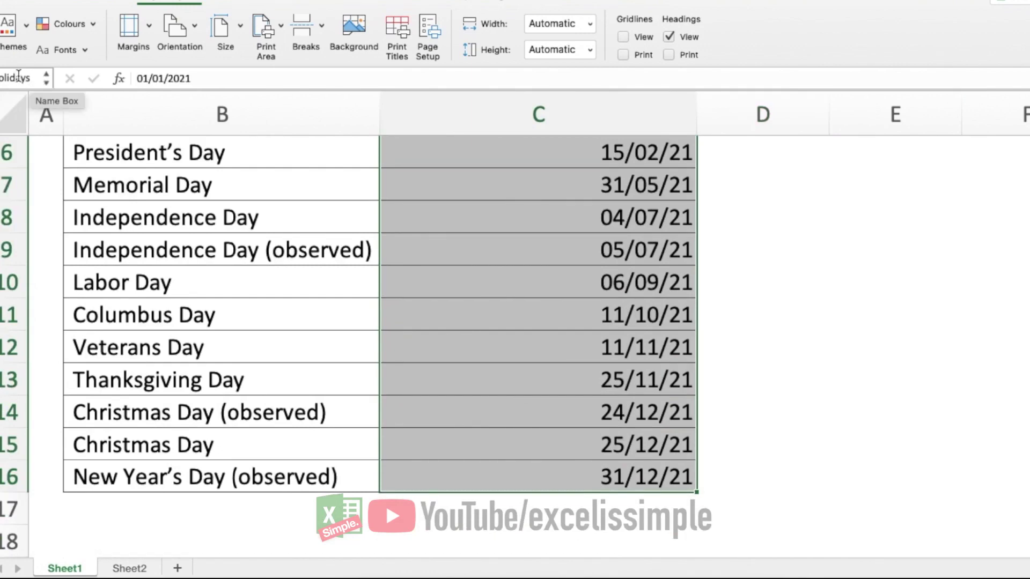
# - Rewrite B4 on Sheet2 as =NETWORKDAYS(B2,B3,holidays), returning 250 working days
pyautogui.click(129, 568)
pyautogui.write('=net')
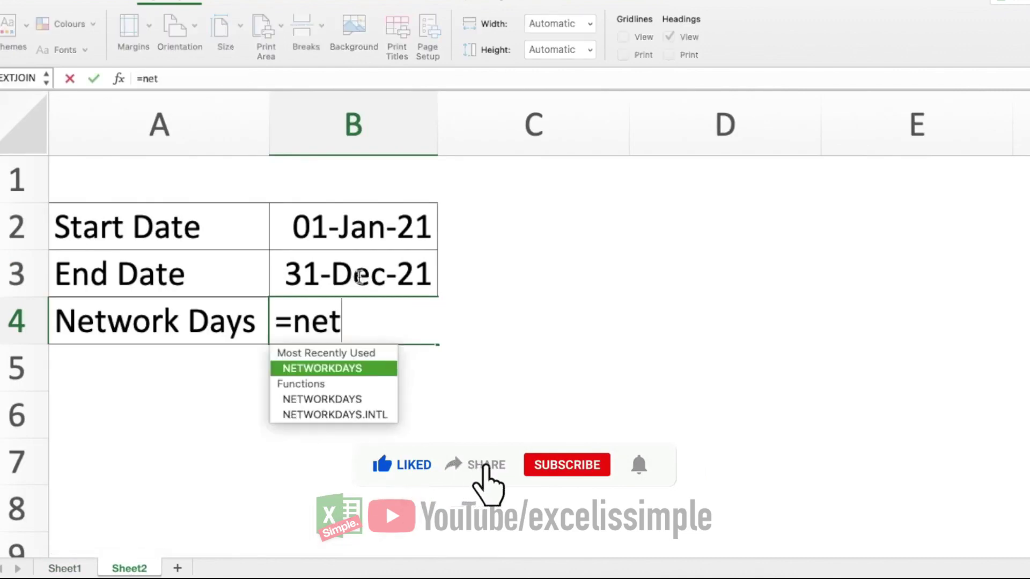
pyautogui.write('workdays(')
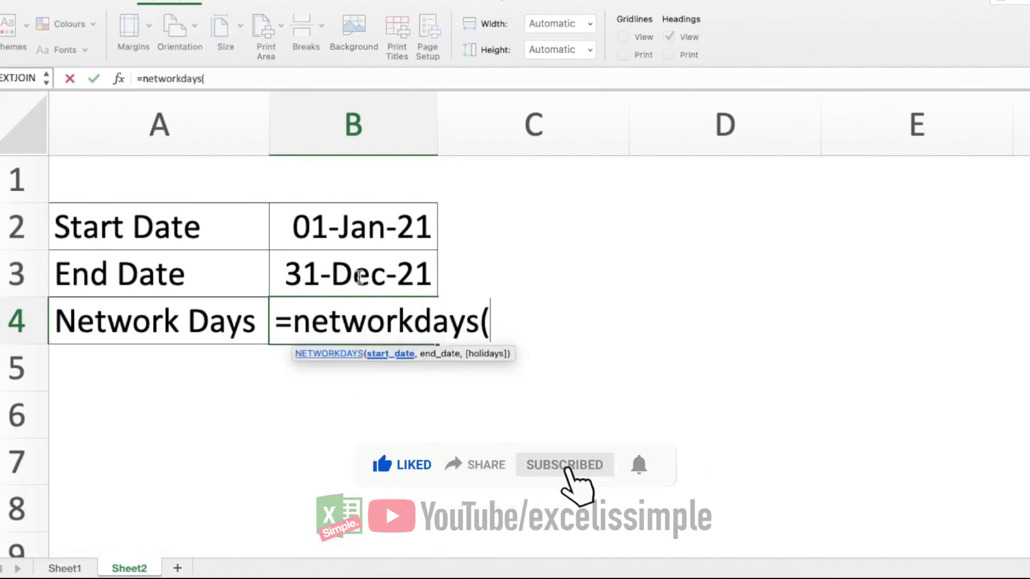
pyautogui.click(391, 224)
pyautogui.write(',')
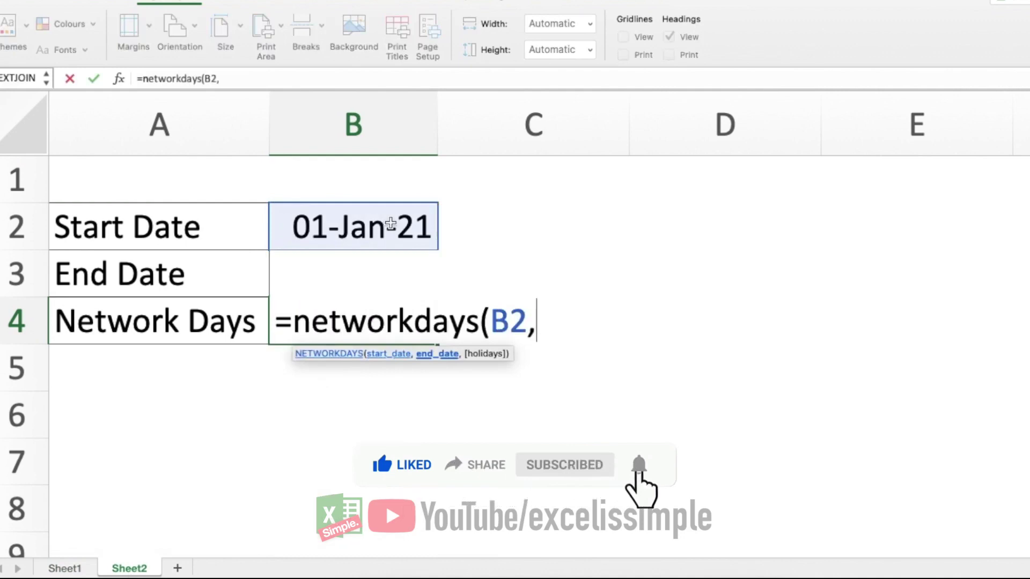
pyautogui.click(162, 273)
pyautogui.press('Right')
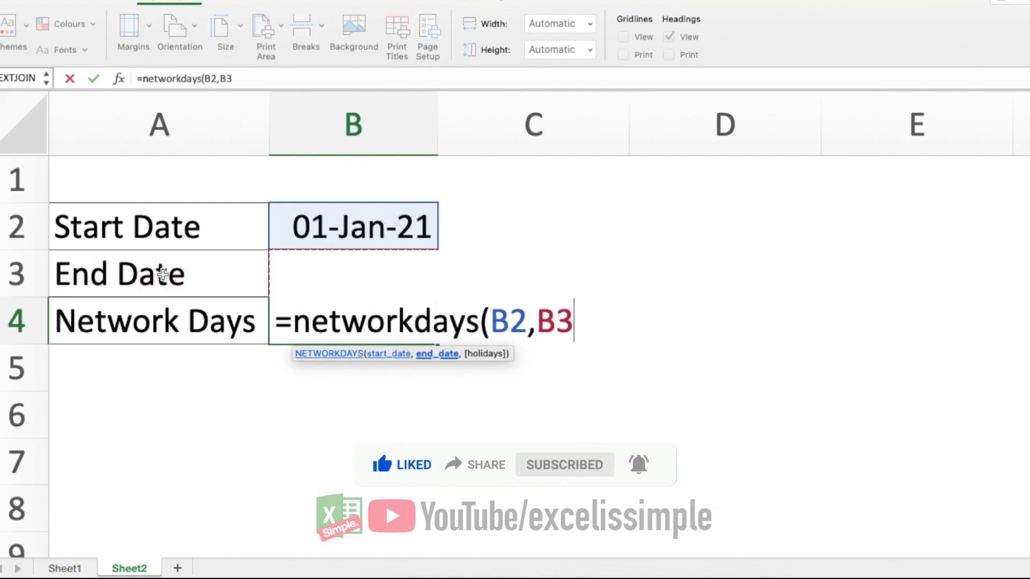
pyautogui.write(',')
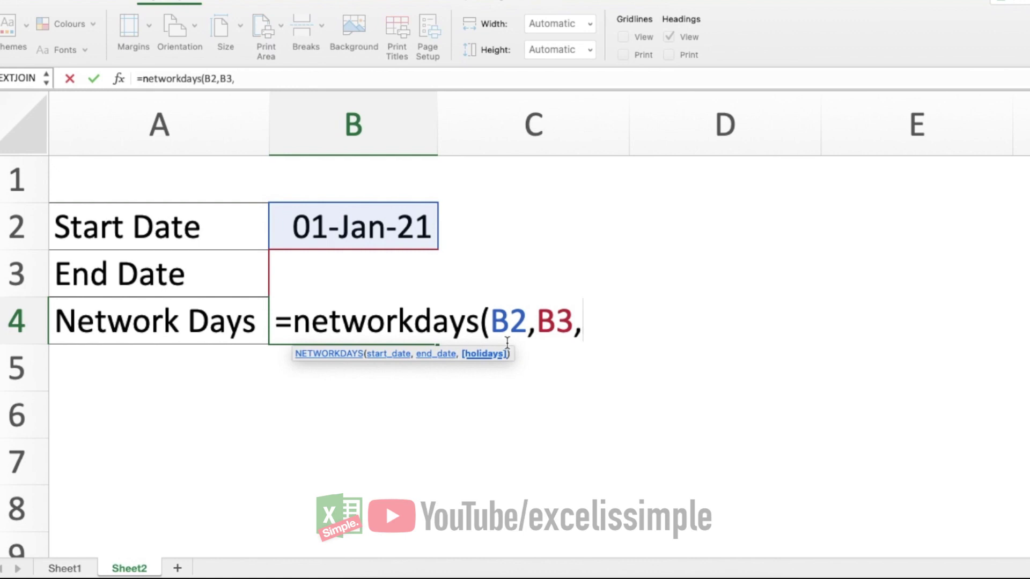
pyautogui.write('holi')
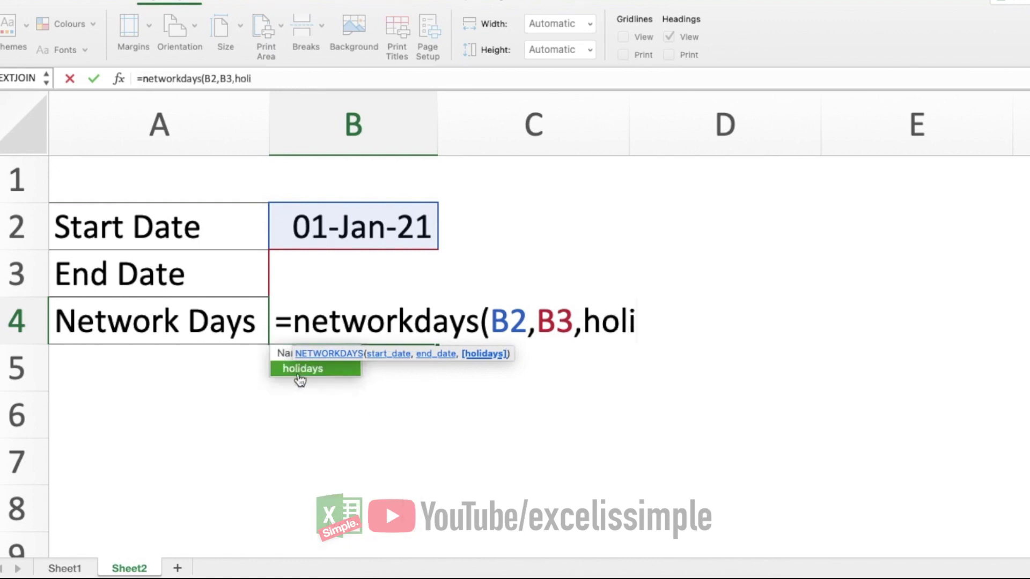
pyautogui.doubleClick(301, 371)
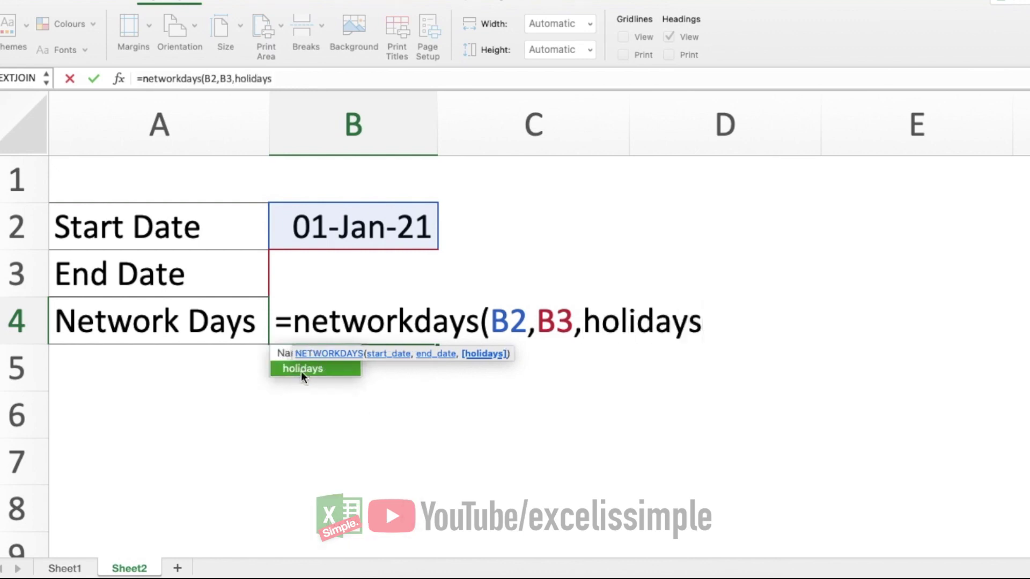
pyautogui.write(')')
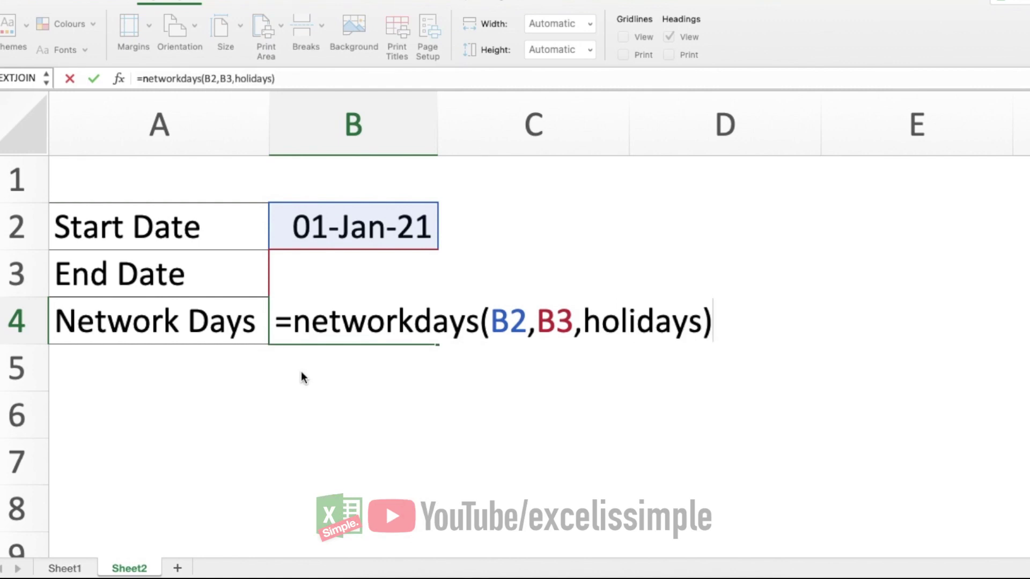
pyautogui.press('Return')
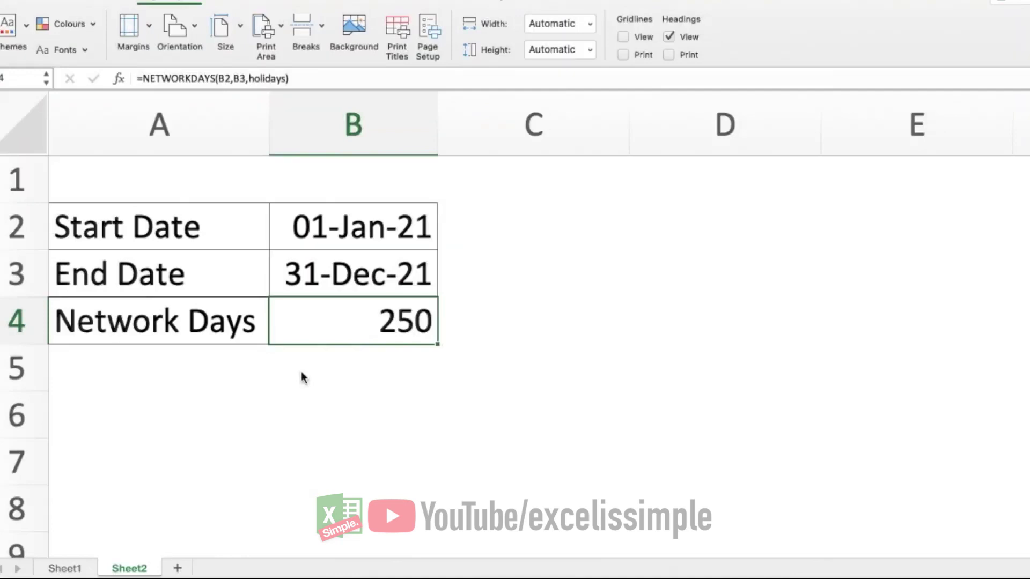
# - Replace B4 with =NETWORKDAYS.INTL(B2,B3,7) for a Friday–Saturday weekend, giving 260
pyautogui.write('=')
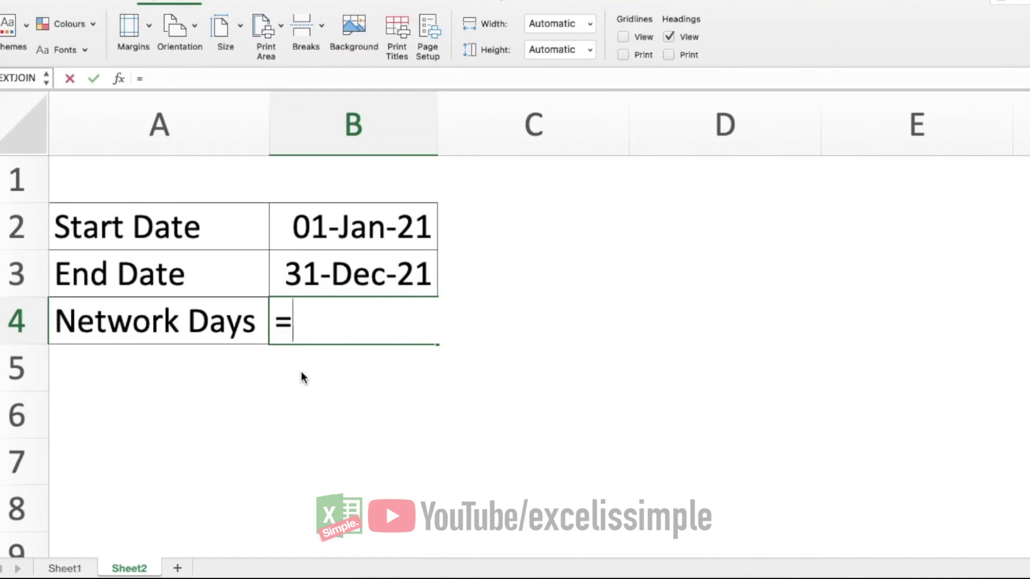
pyautogui.write('networkdays')
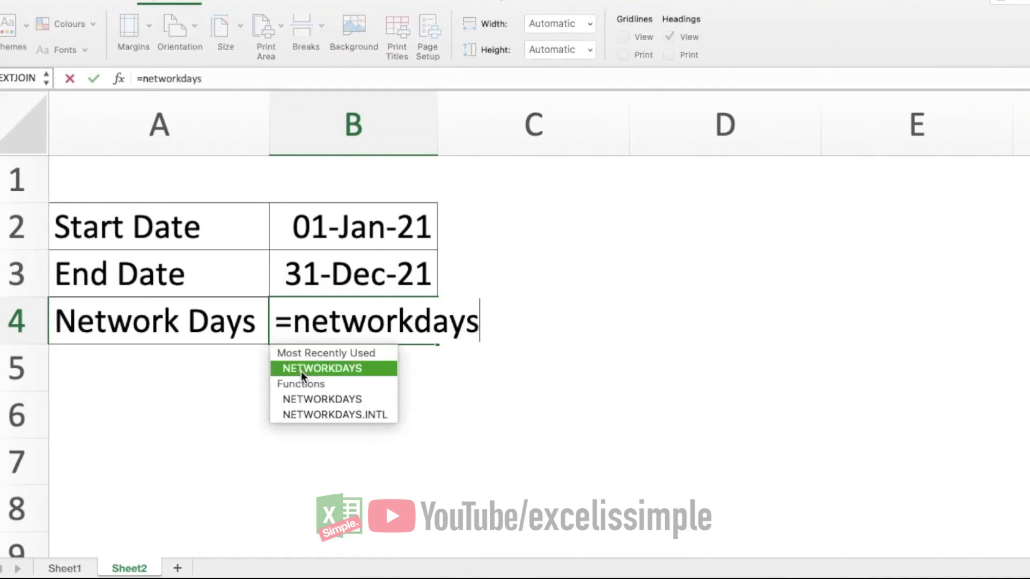
pyautogui.write('.intl(')
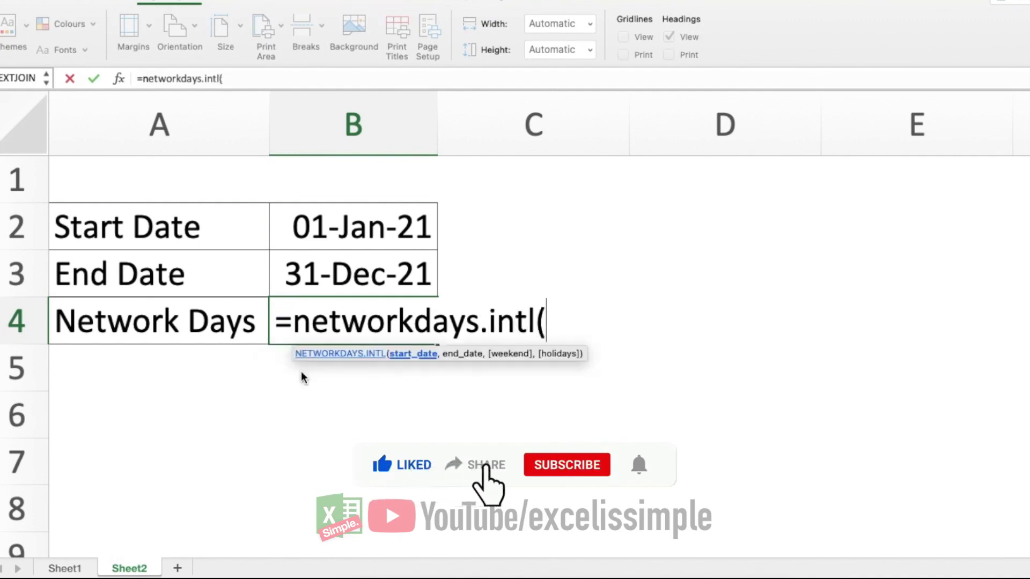
pyautogui.click(353, 227)
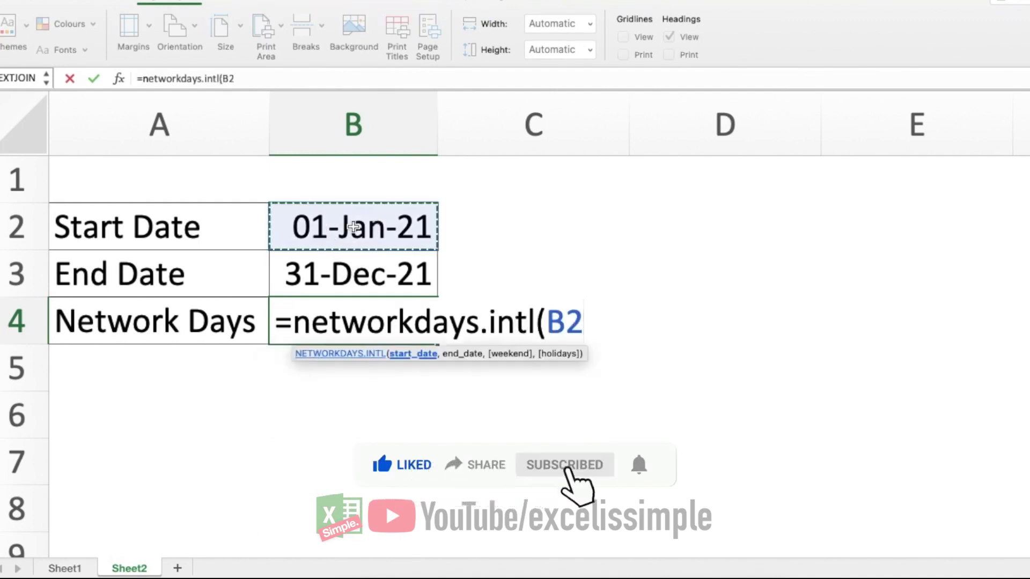
pyautogui.write(',')
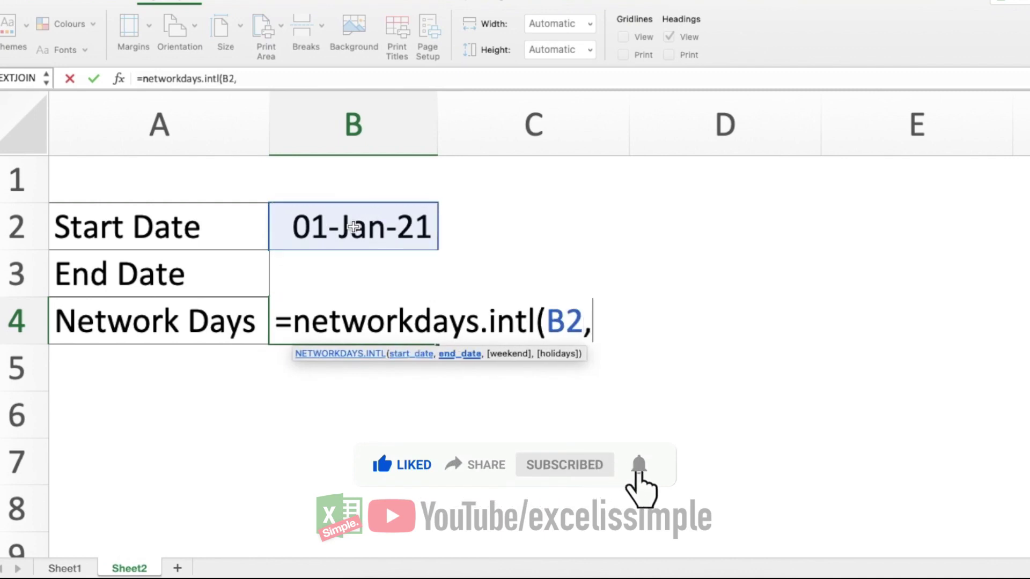
pyautogui.click(193, 267)
pyautogui.press('Right')
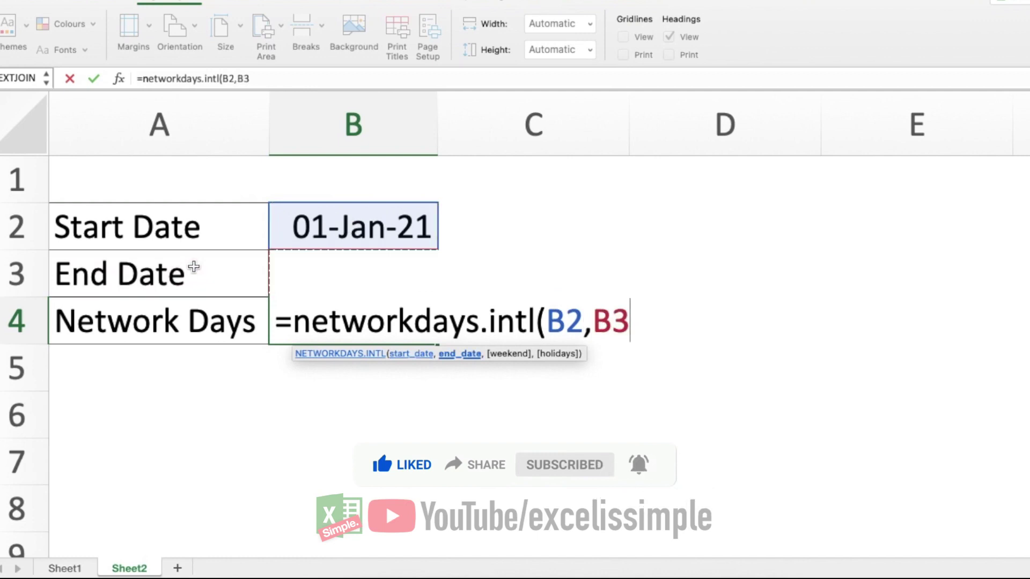
pyautogui.write(',')
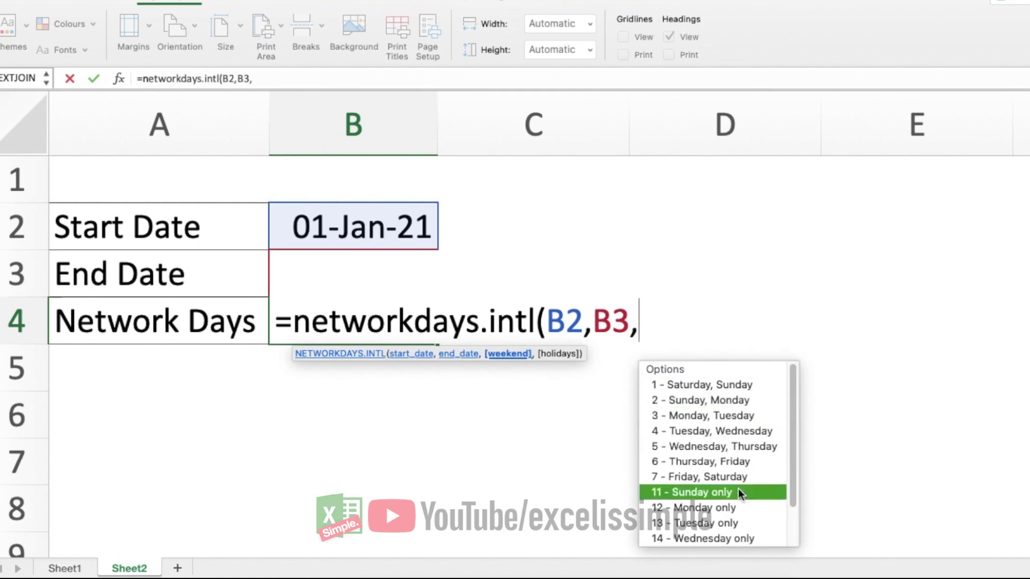
pyautogui.click(793, 541)
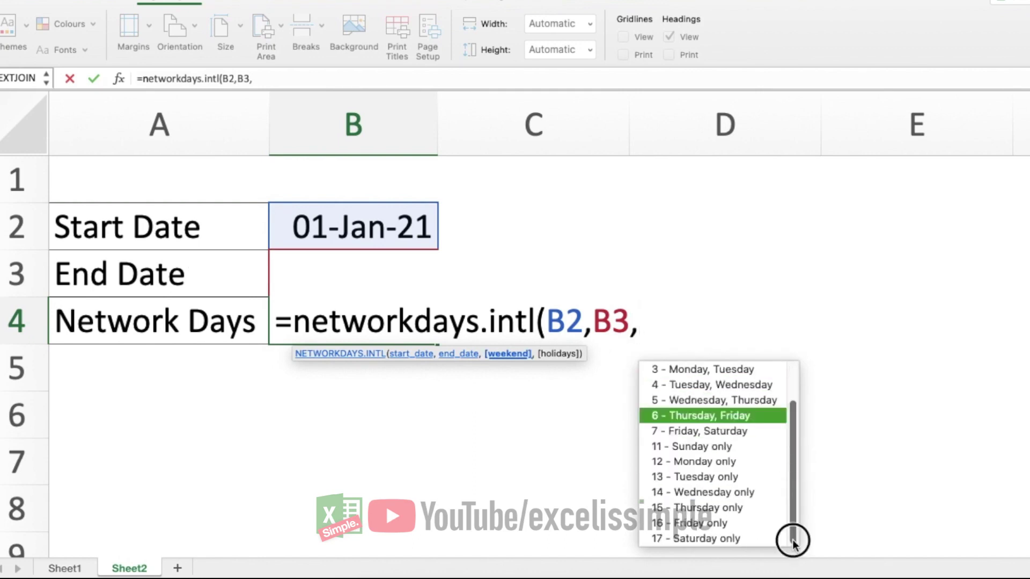
pyautogui.moveTo(793, 542); pyautogui.dragTo(777, 381)
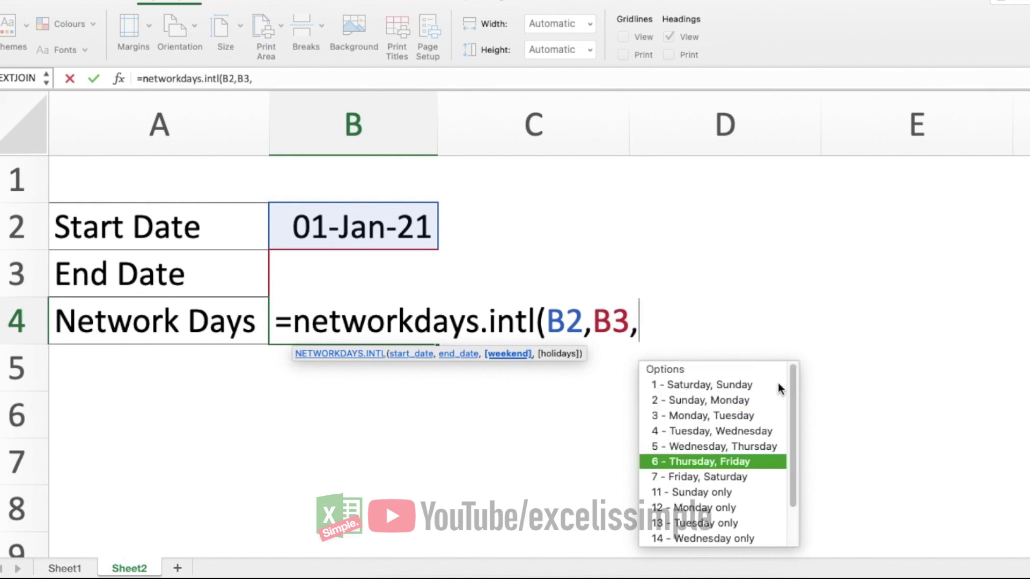
pyautogui.doubleClick(714, 478)
pyautogui.write(')')
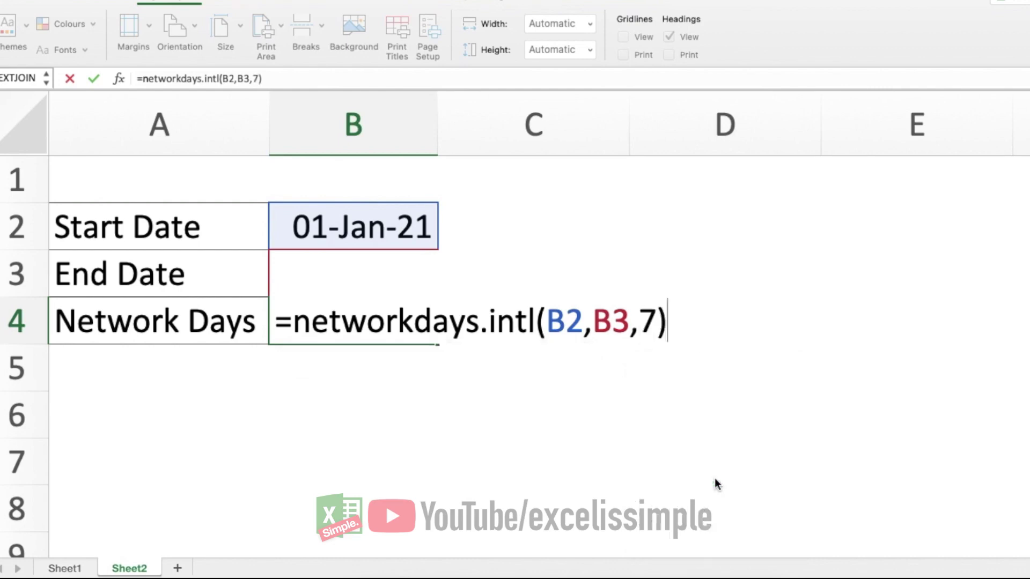
pyautogui.press('Return')
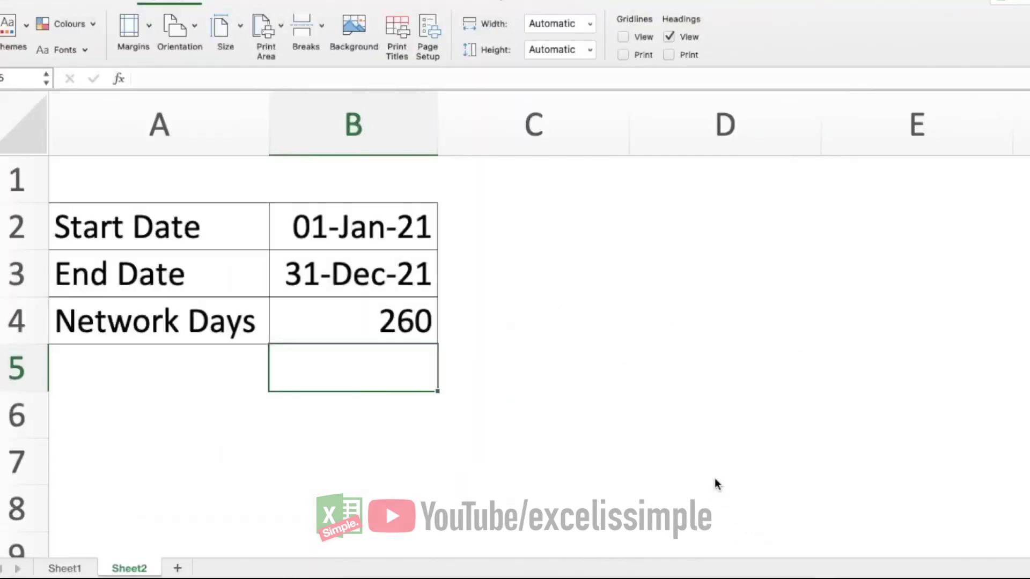
pyautogui.click(65, 567)
pyautogui.scroll(3, 376, 322)
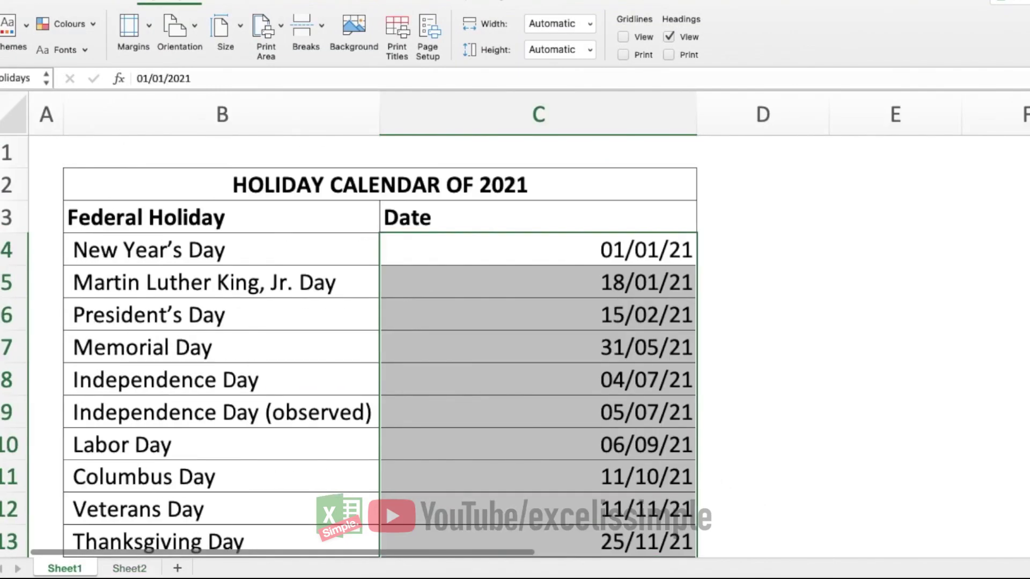
pyautogui.click(129, 569)
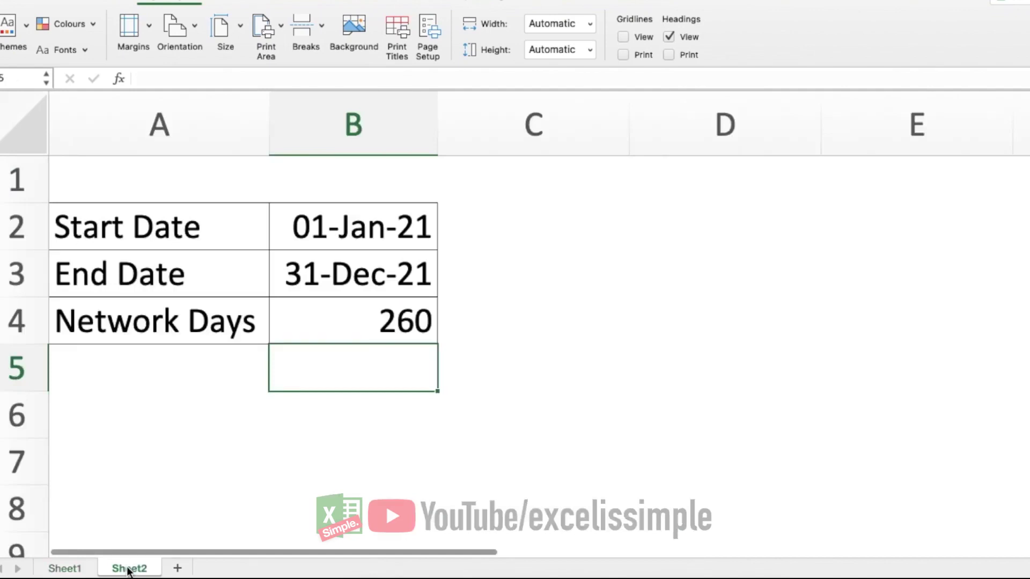
# - Enter =NETWORKDAYS.INTL(B2,B3,7,holidays) in B4, giving 251 working days
pyautogui.click(337, 331)
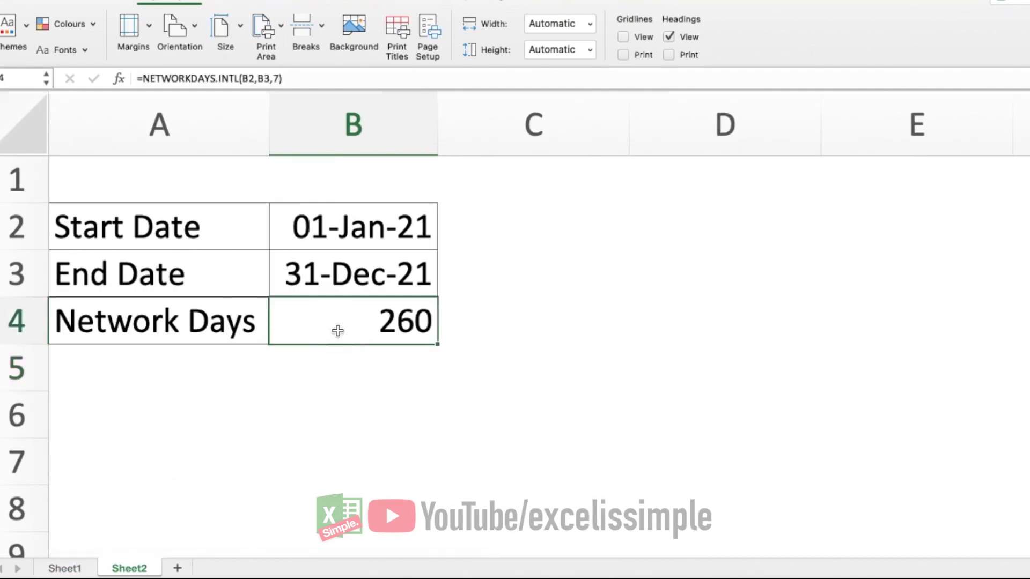
pyautogui.write('=netwo')
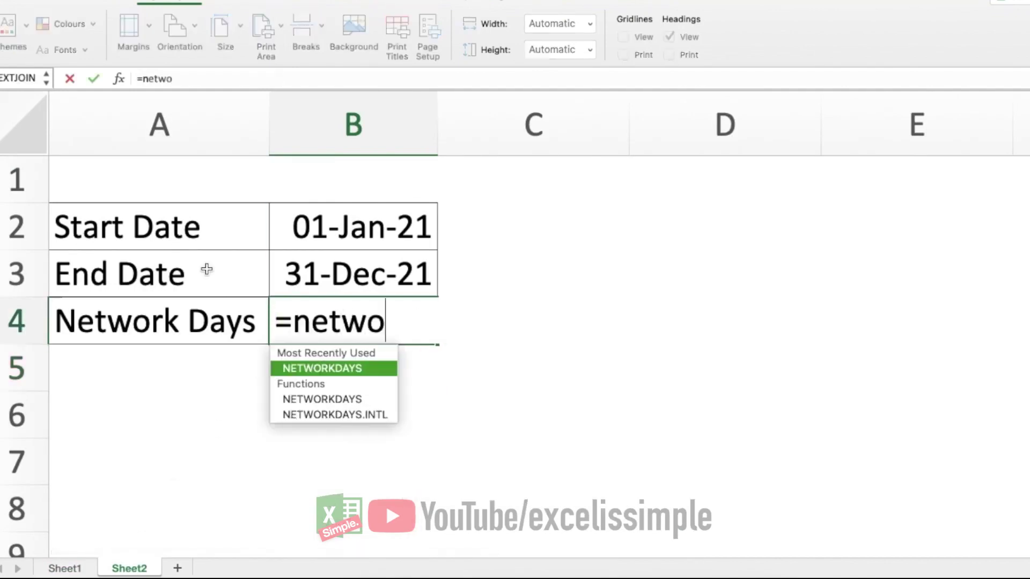
pyautogui.write('rkdays.')
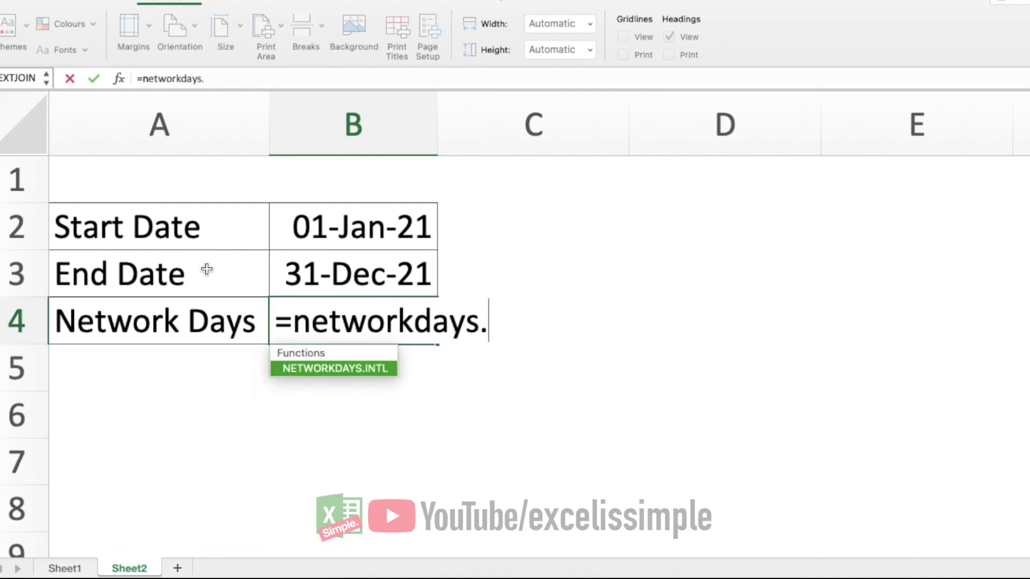
pyautogui.write('intl(')
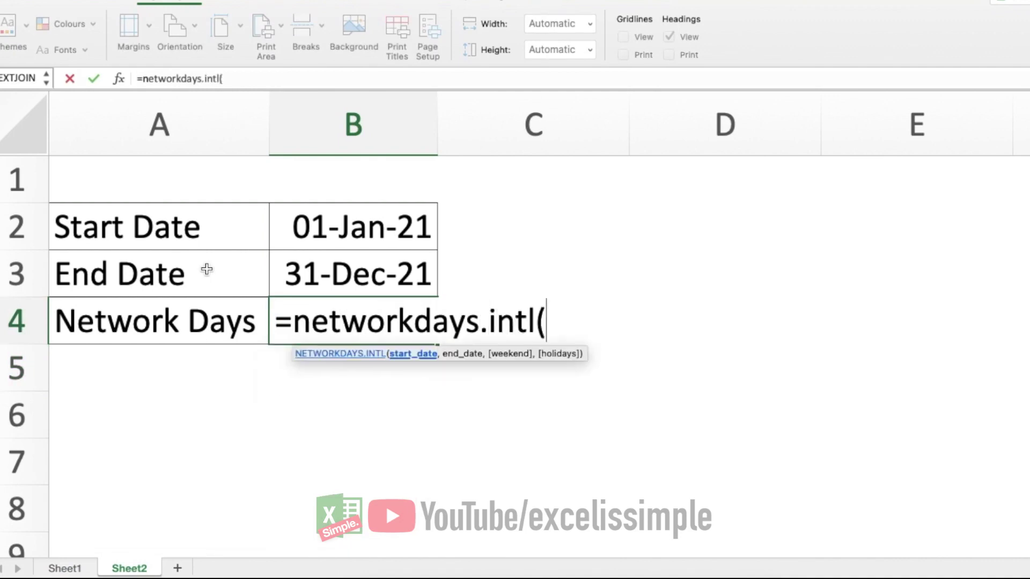
pyautogui.click(347, 227)
pyautogui.write(',')
pyautogui.click(199, 264)
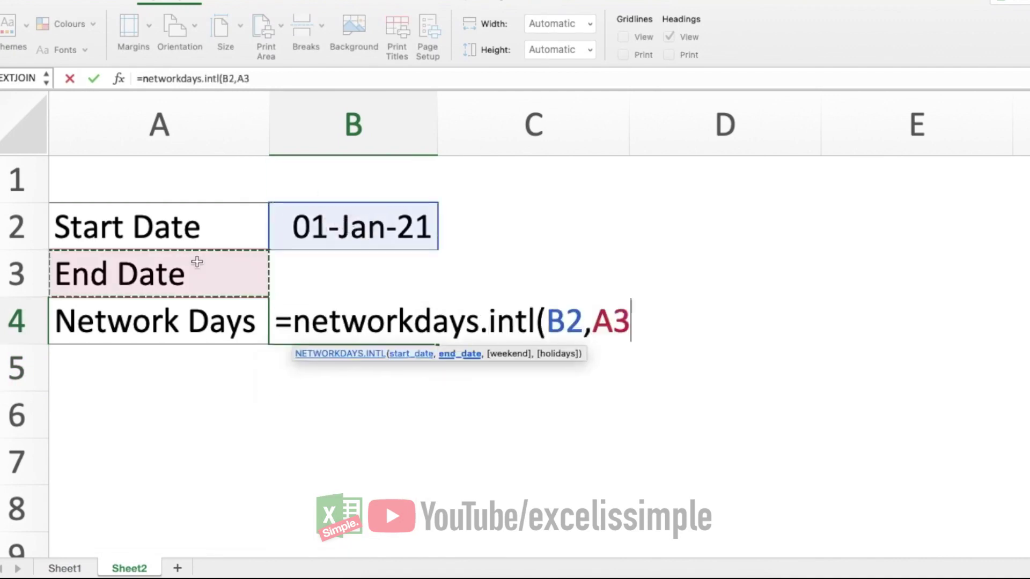
pyautogui.press('Right')
pyautogui.write(',')
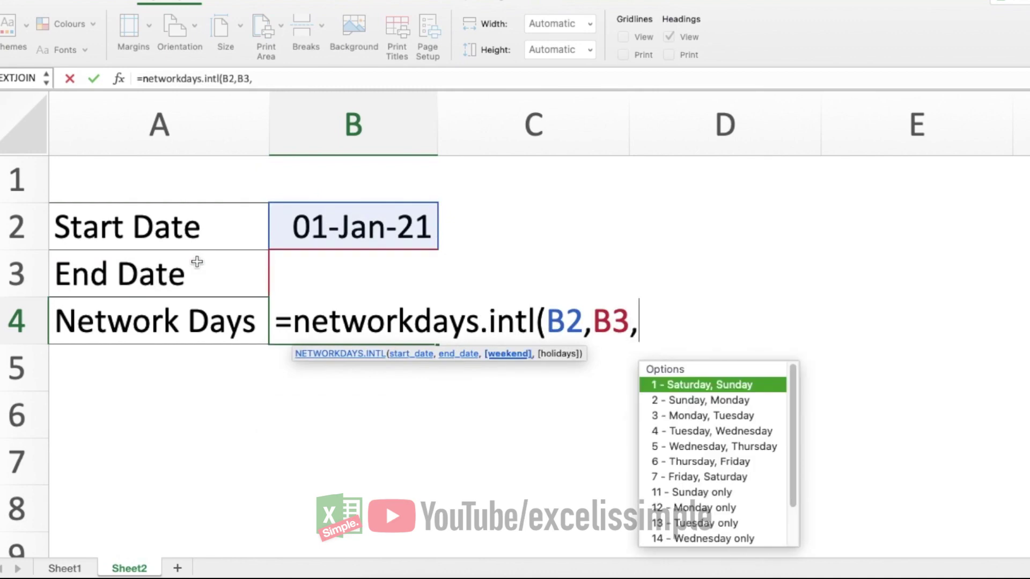
pyautogui.doubleClick(741, 474)
pyautogui.write(',')
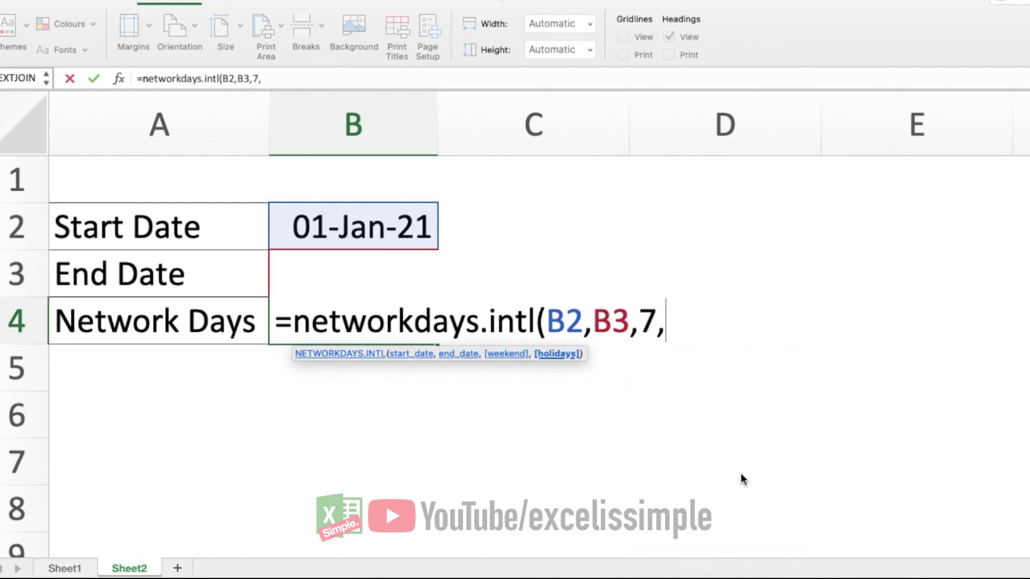
pyautogui.write('hol')
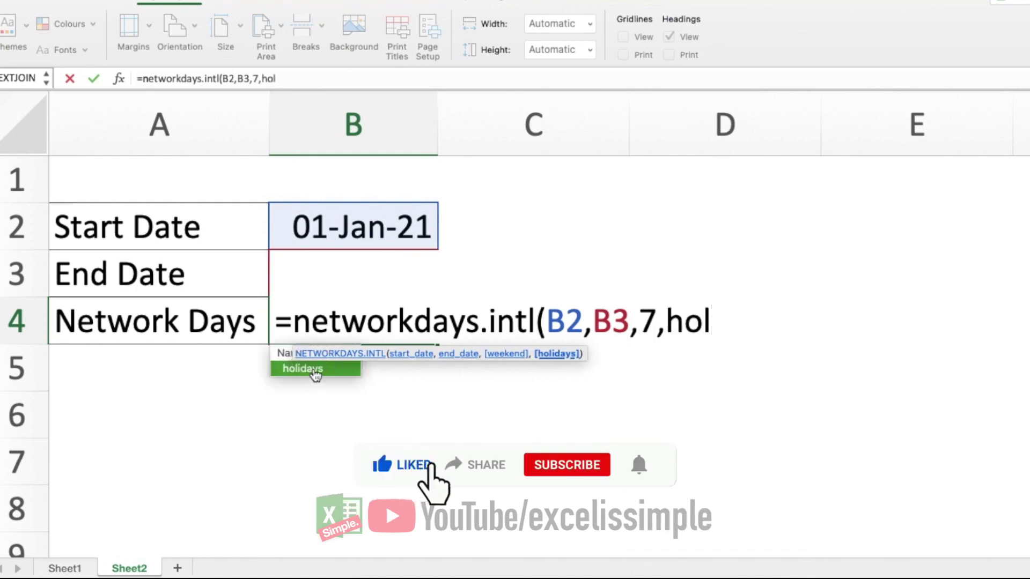
pyautogui.doubleClick(314, 369)
pyautogui.write(')')
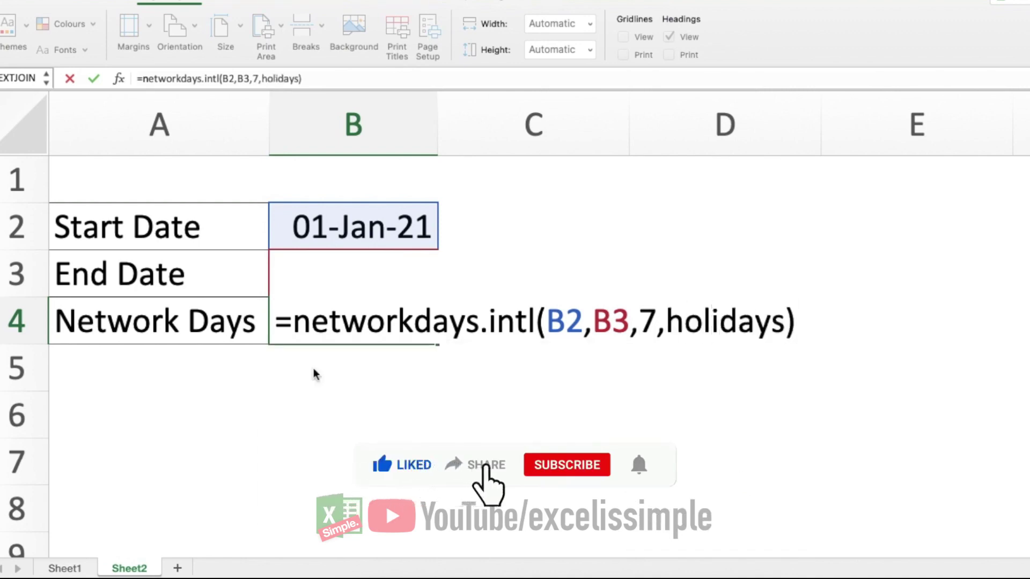
pyautogui.press('Return')
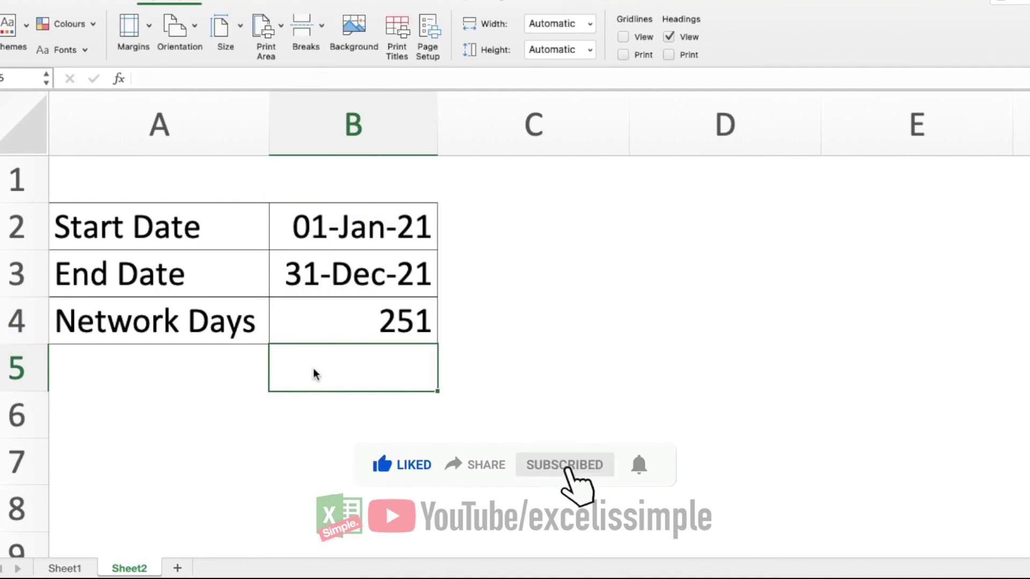